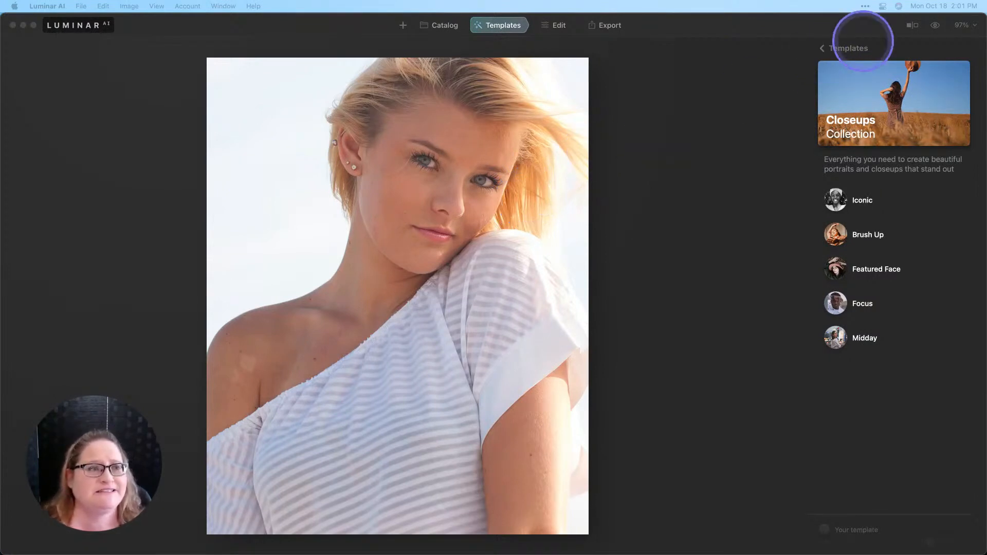
Step: Apply the Brush Up template from the Closeups collection to the portrait
{"action": "left_click", "coordinate": [822, 50]}
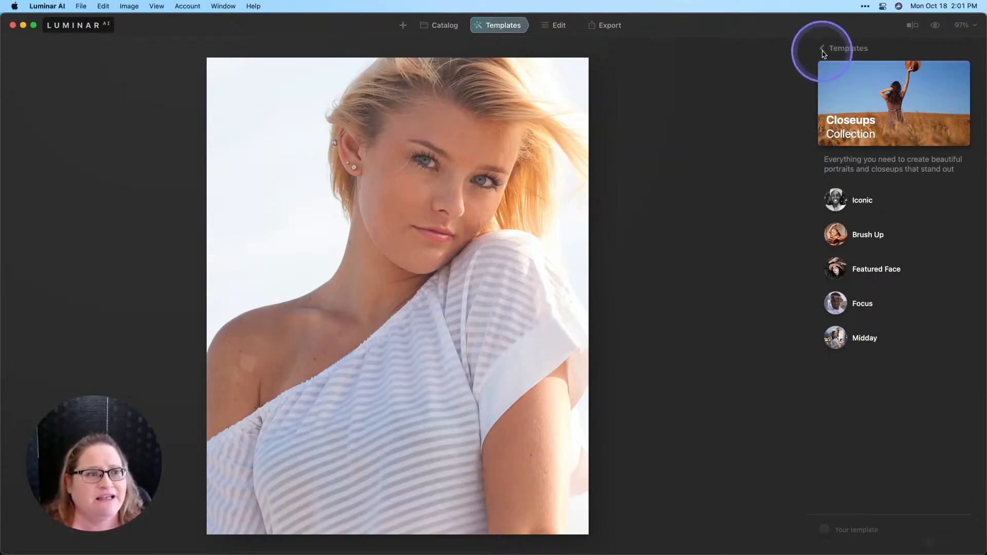
{"action": "left_click", "coordinate": [822, 50]}
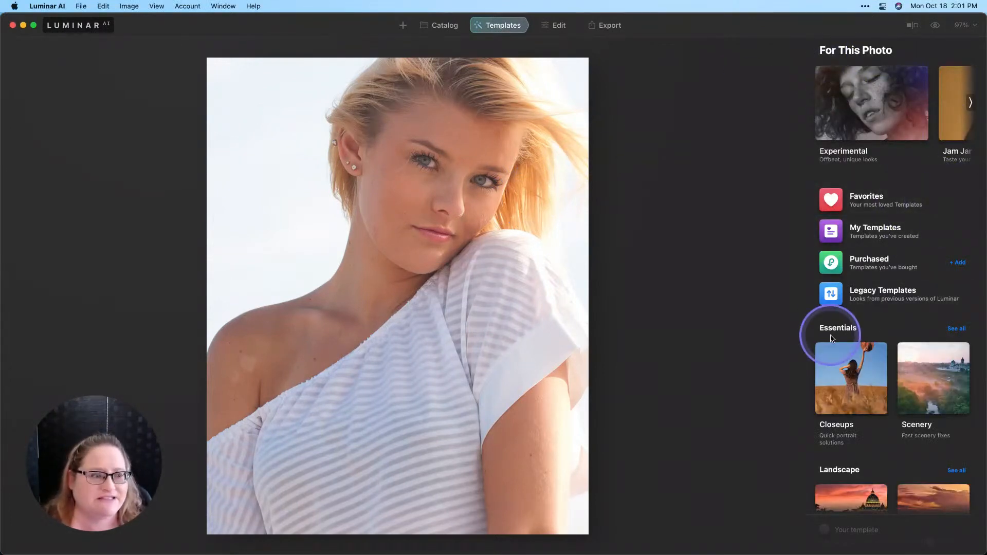
{"action": "left_click", "coordinate": [837, 380]}
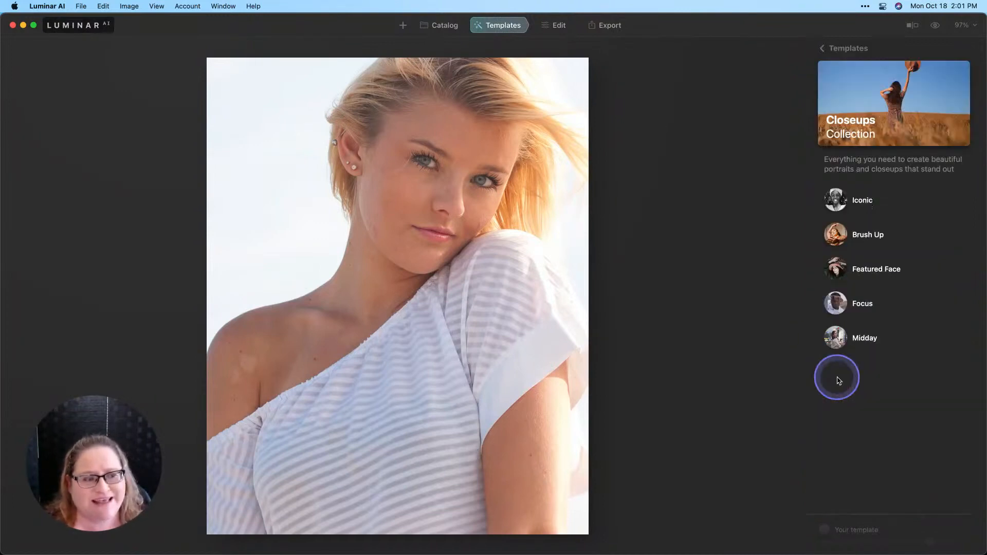
{"action": "left_click", "coordinate": [867, 239]}
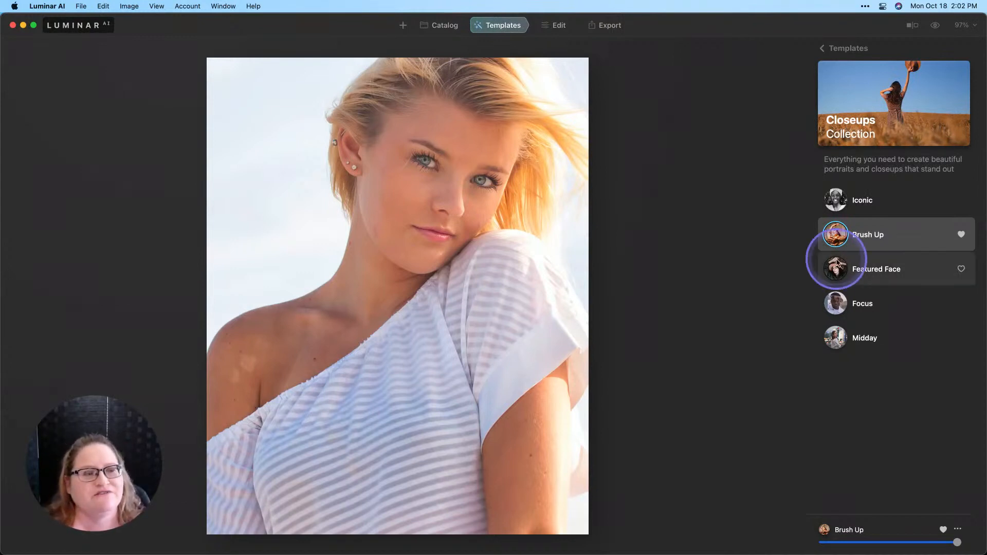
Step: Enable Skin Defects Removal in the Skin AI tool for the portrait
{"action": "left_click", "coordinate": [556, 29]}
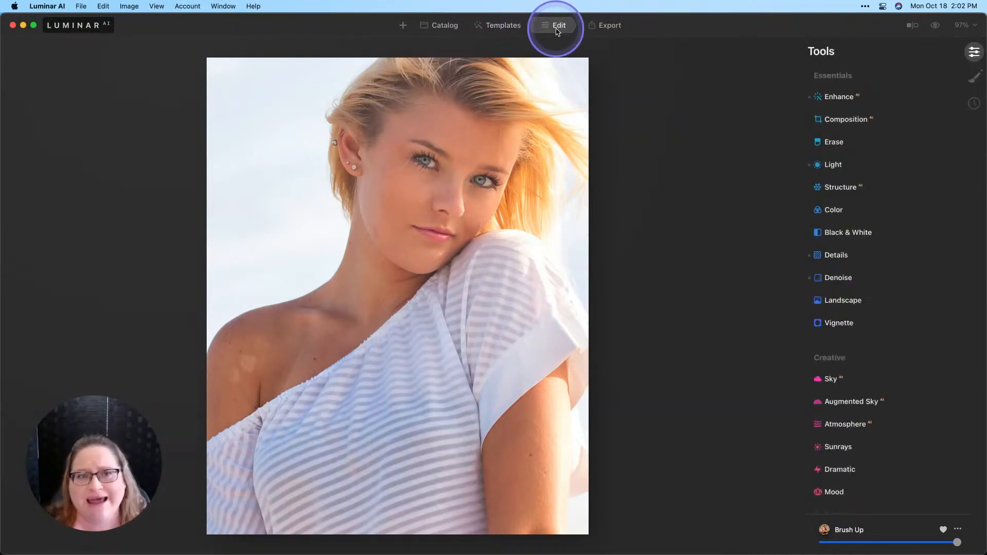
{"action": "scroll", "coordinate": [917, 297], "scroll_direction": "down", "scroll_amount": 3}
{"action": "scroll", "coordinate": [917, 296], "scroll_direction": "down", "scroll_amount": 5}
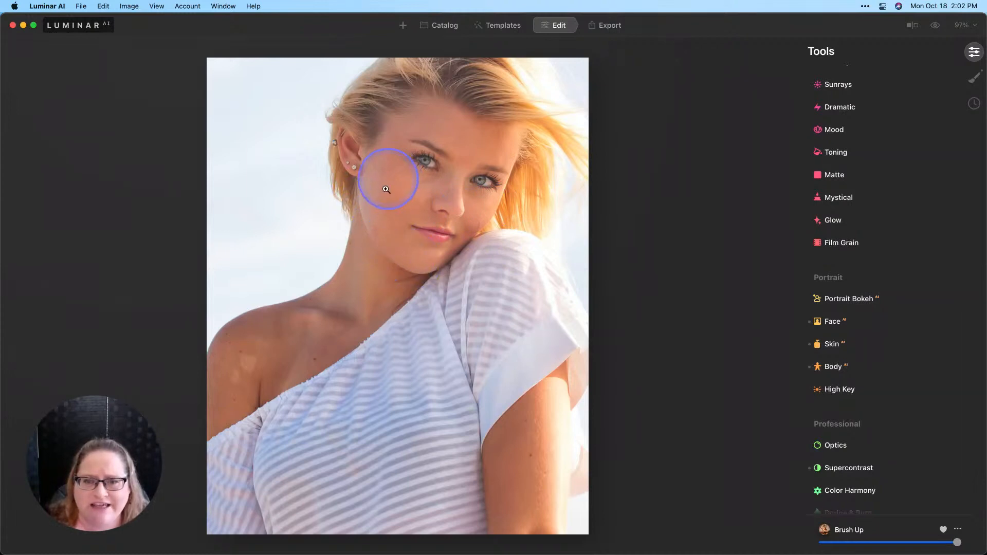
{"action": "left_click", "coordinate": [837, 346]}
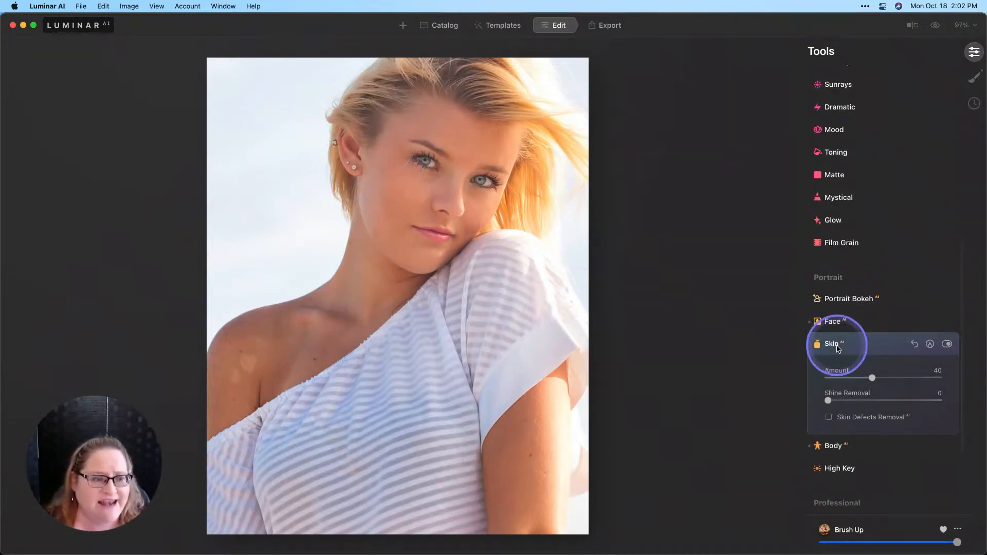
{"action": "scroll", "coordinate": [833, 355], "scroll_direction": "down", "scroll_amount": 3}
{"action": "left_click", "coordinate": [829, 349]}
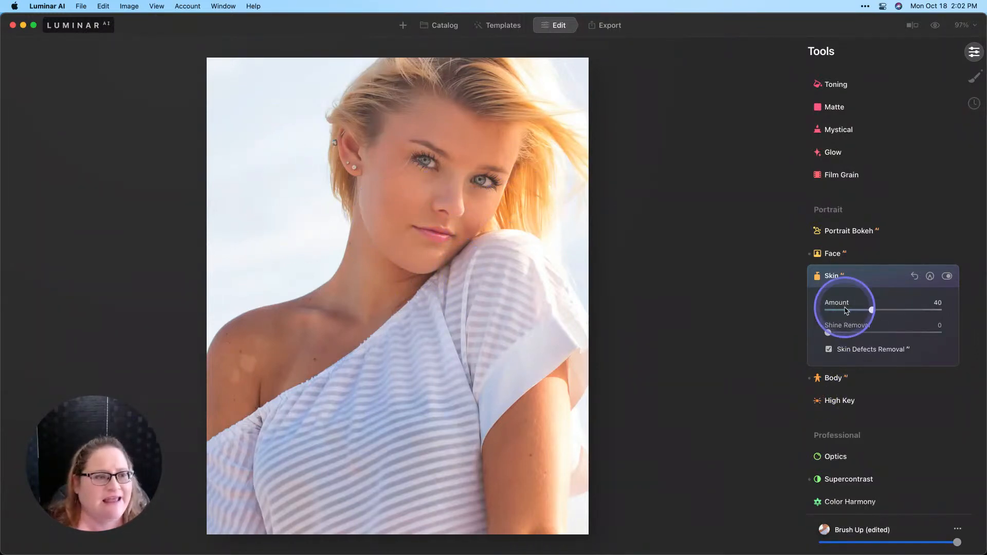
Step: Convert the portrait to black and white with the Black & White tool
{"action": "scroll", "coordinate": [855, 298], "scroll_direction": "up", "scroll_amount": 2}
{"action": "scroll", "coordinate": [855, 299], "scroll_direction": "up", "scroll_amount": 15}
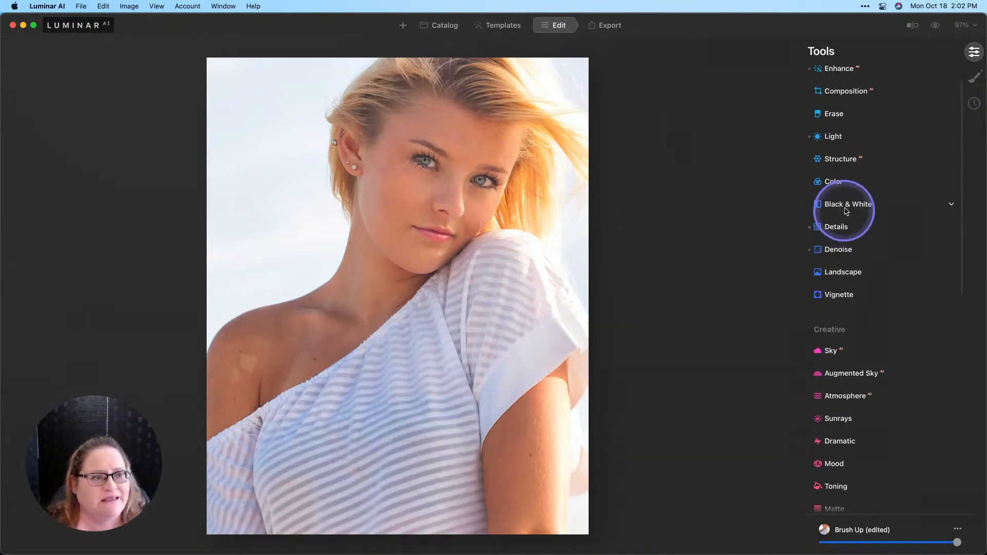
{"action": "left_click", "coordinate": [847, 205]}
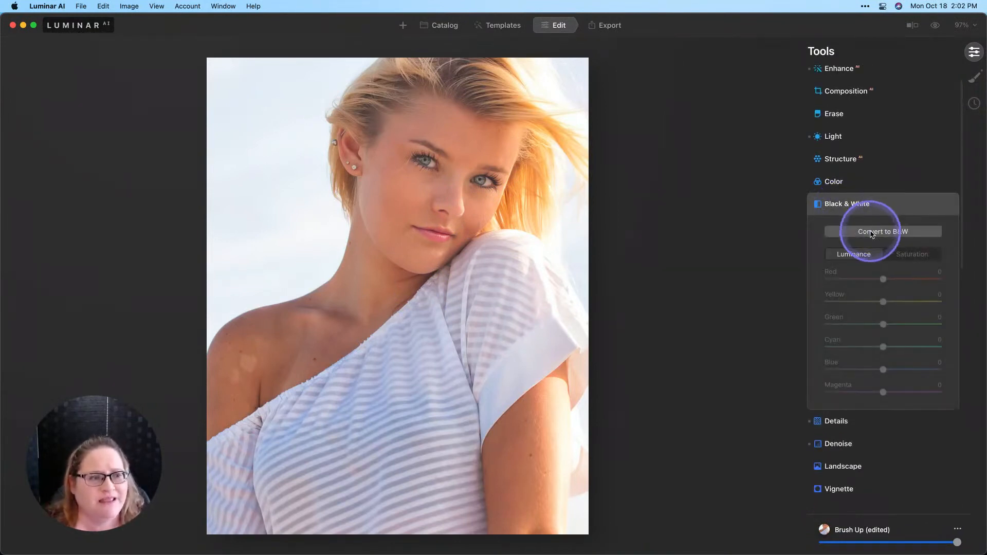
{"action": "left_click", "coordinate": [873, 232]}
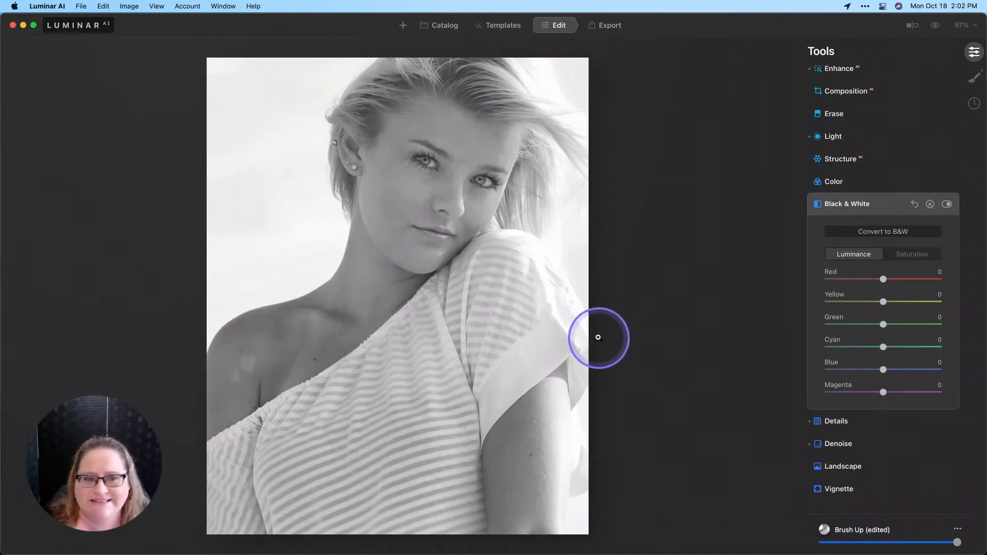
Step: Reduce the Eye Enhancer to 20 in the Face AI tool's eye settings
{"action": "scroll", "coordinate": [825, 336], "scroll_direction": "down", "scroll_amount": 1}
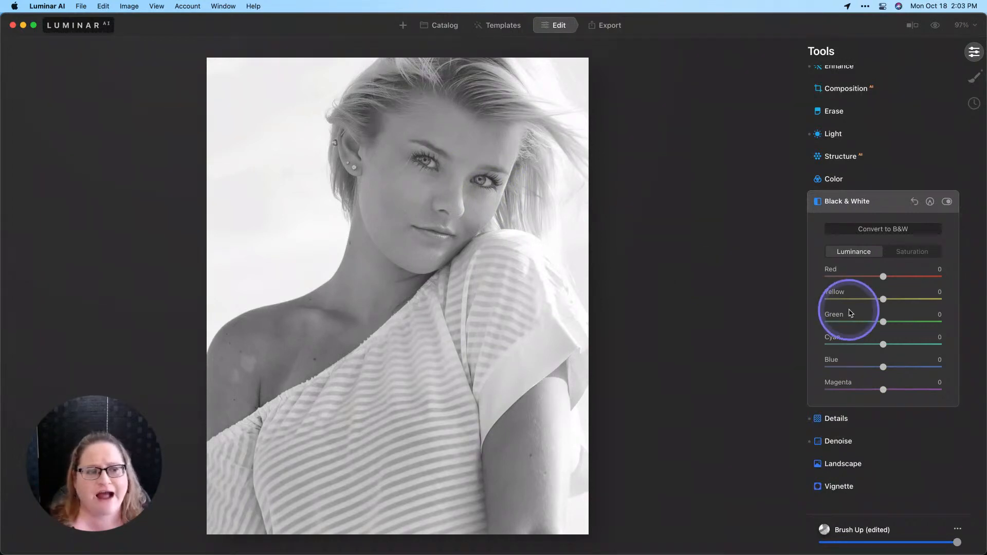
{"action": "scroll", "coordinate": [851, 312], "scroll_direction": "down", "scroll_amount": 3}
{"action": "scroll", "coordinate": [851, 312], "scroll_direction": "down", "scroll_amount": 10}
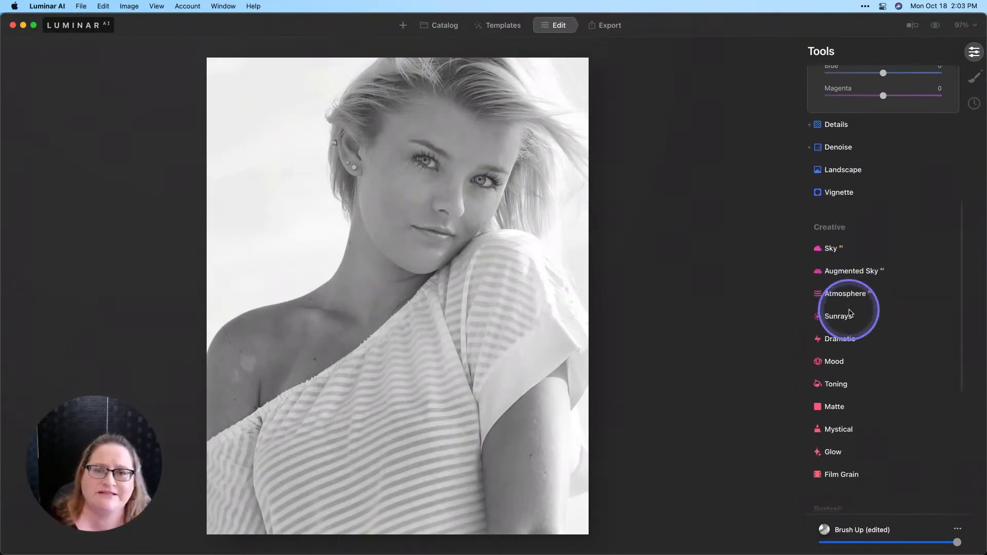
{"action": "scroll", "coordinate": [850, 312], "scroll_direction": "down", "scroll_amount": 5}
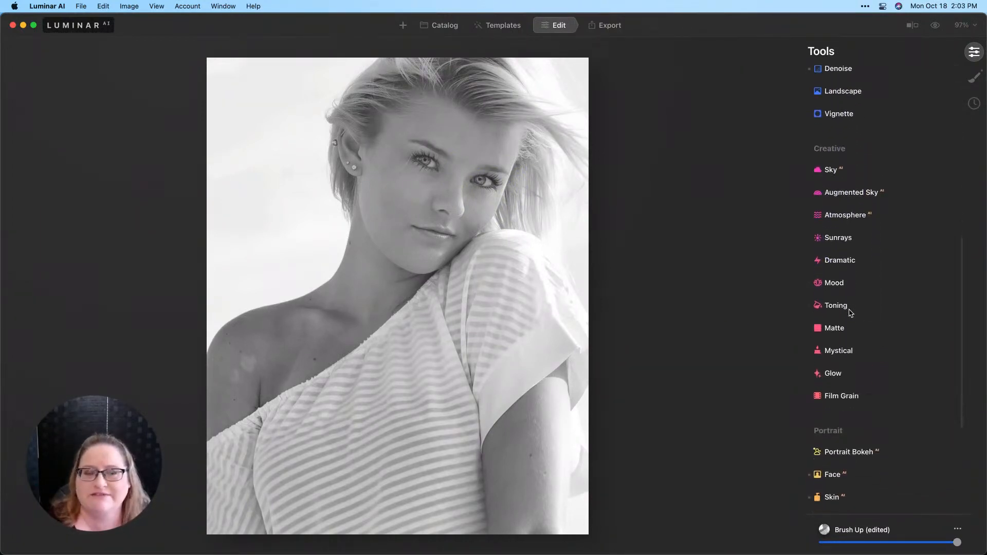
{"action": "scroll", "coordinate": [850, 312], "scroll_direction": "down", "scroll_amount": 3}
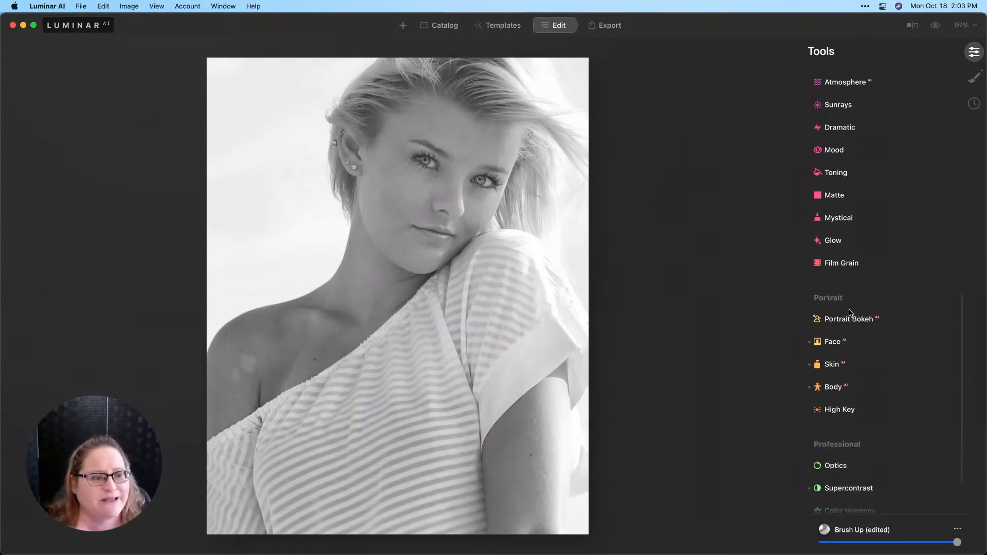
{"action": "left_click", "coordinate": [830, 346]}
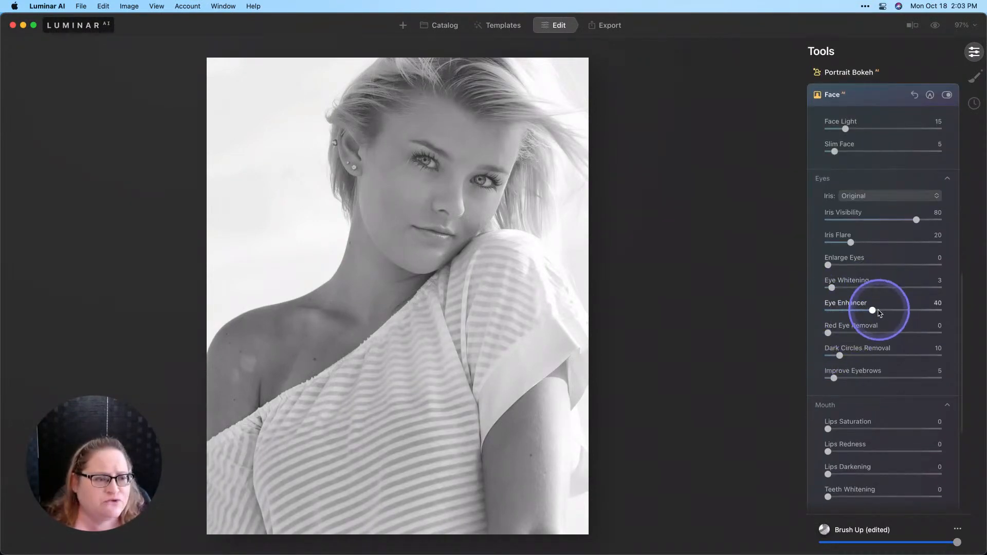
{"action": "left_click_drag", "start_coordinate": [873, 311], "coordinate": [845, 311]}
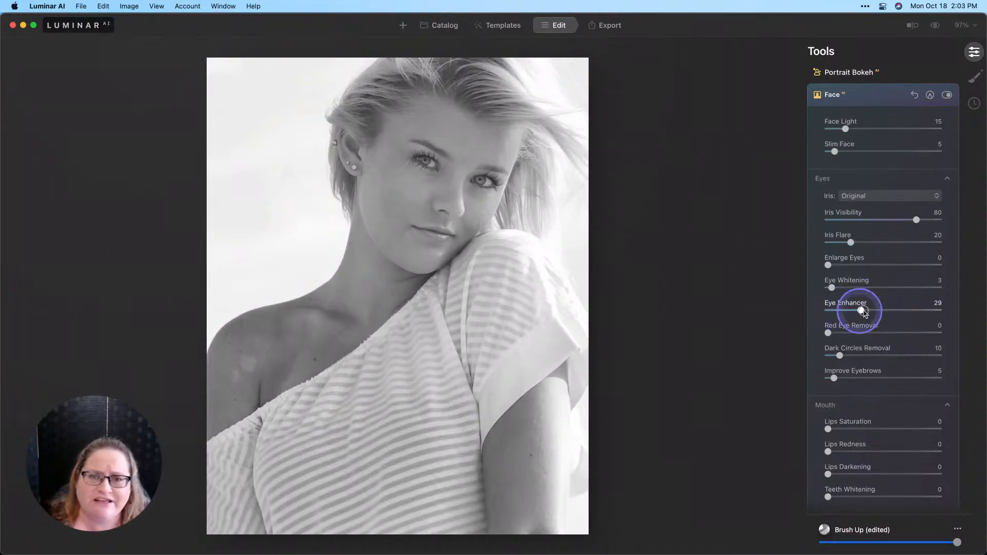
{"action": "left_click_drag", "start_coordinate": [864, 313], "coordinate": [874, 312]}
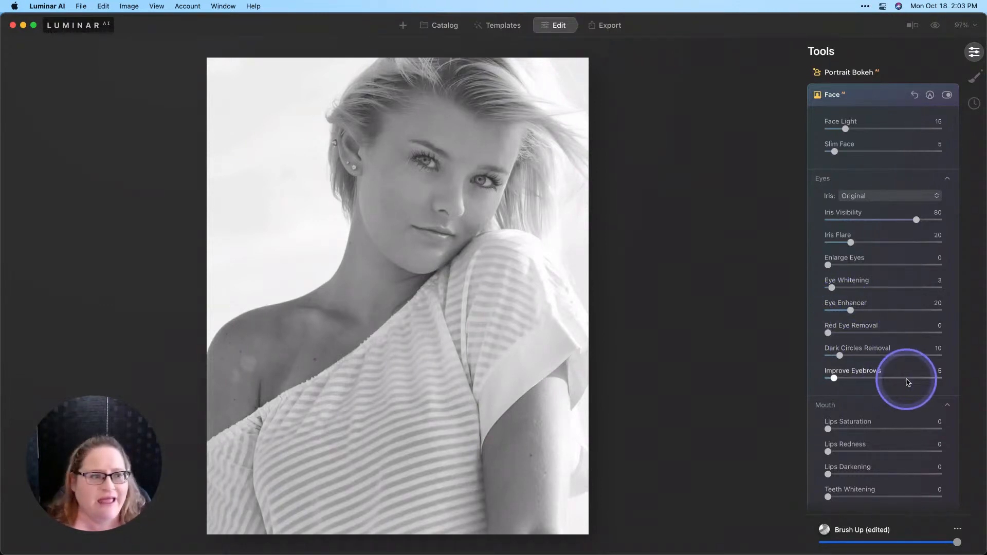
Step: Add a Glow effect of type Orton Effect Soft with an amount of 54
{"action": "scroll", "coordinate": [899, 335], "scroll_direction": "up", "scroll_amount": 5}
{"action": "scroll", "coordinate": [899, 335], "scroll_direction": "up", "scroll_amount": 5}
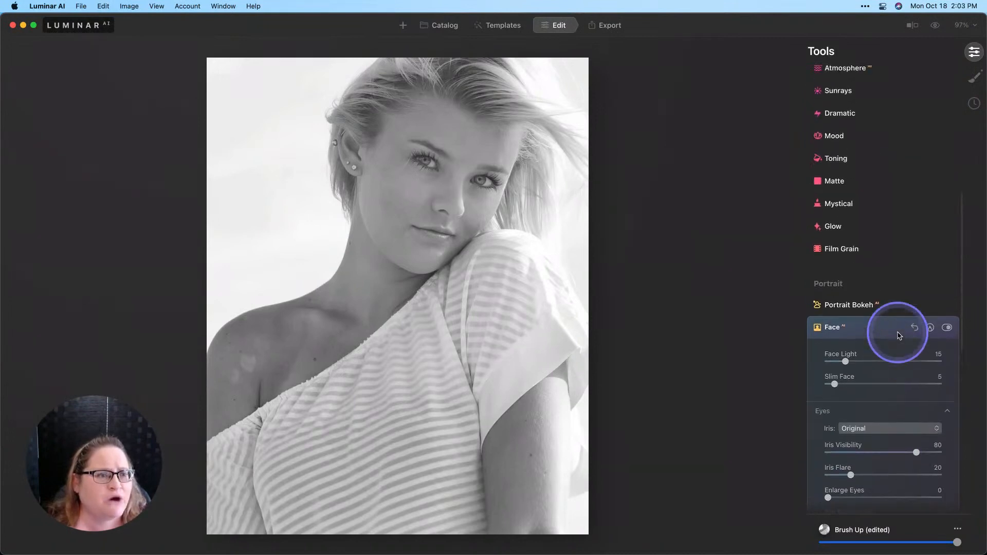
{"action": "left_click", "coordinate": [848, 265]}
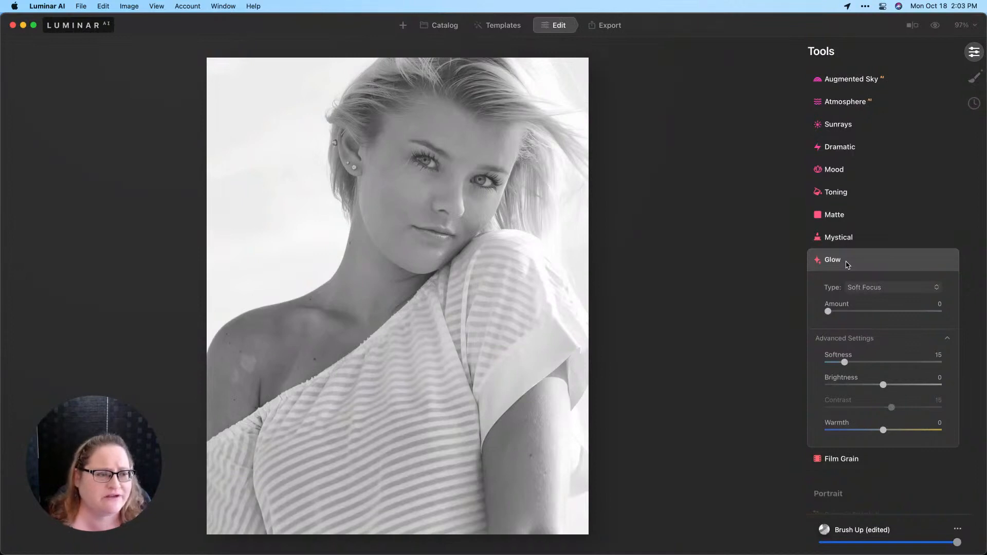
{"action": "left_click", "coordinate": [881, 288]}
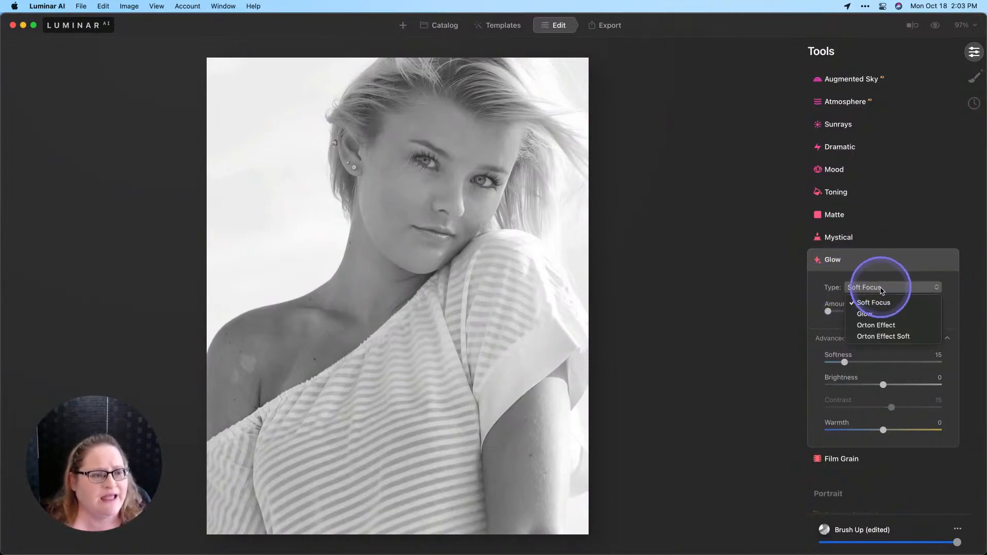
{"action": "left_click", "coordinate": [878, 337]}
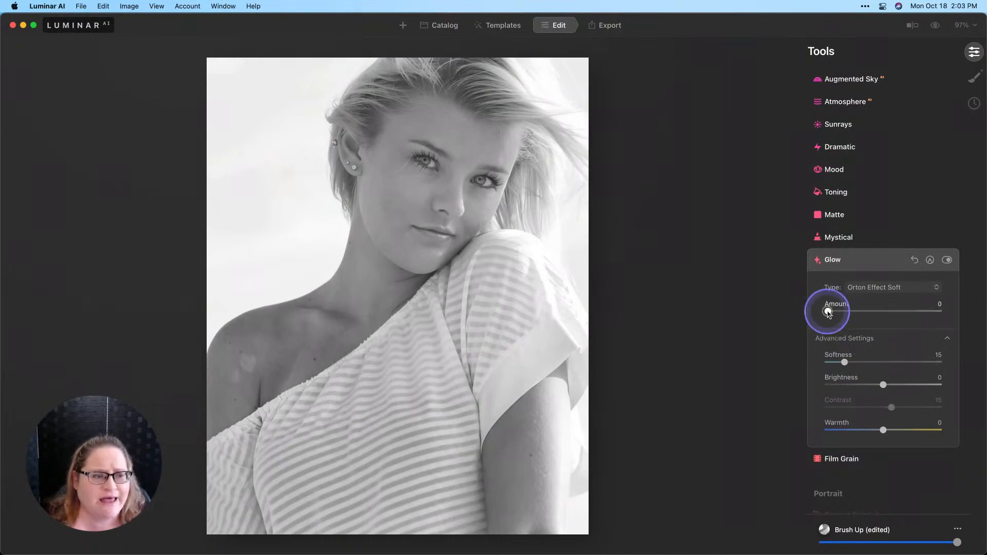
{"action": "left_click_drag", "start_coordinate": [829, 312], "coordinate": [893, 312]}
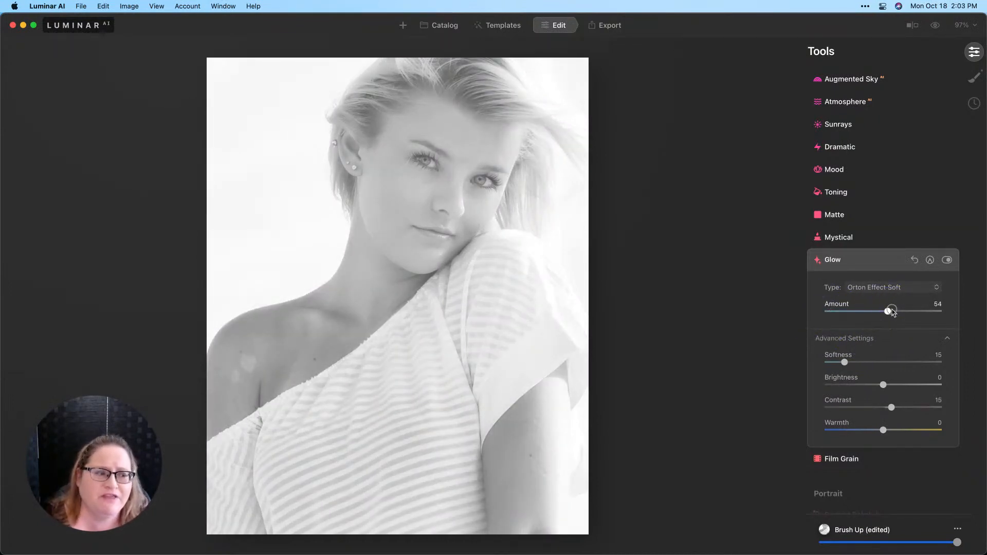
{"action": "left_click", "coordinate": [893, 312]}
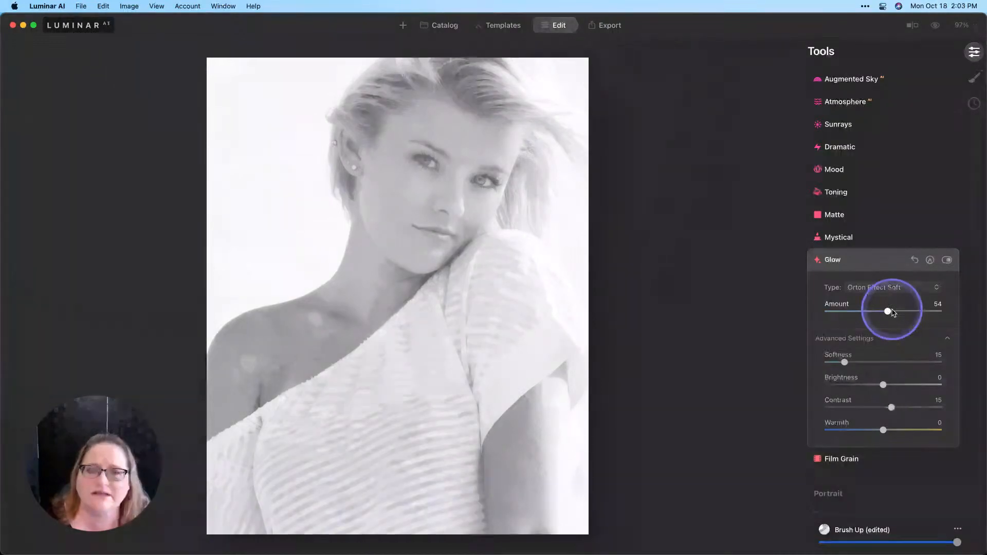
{"action": "left_click_drag", "start_coordinate": [893, 312], "coordinate": [876, 315]}
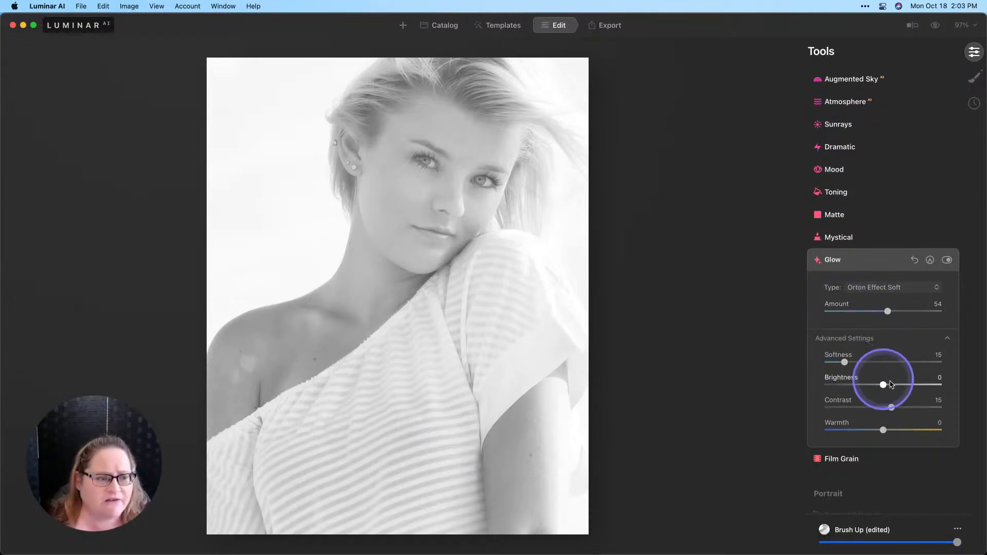
Step: Set the Glow effect's brightness to -19, contrast to 30 and warmth to 31
{"action": "left_click_drag", "start_coordinate": [882, 386], "coordinate": [873, 385]}
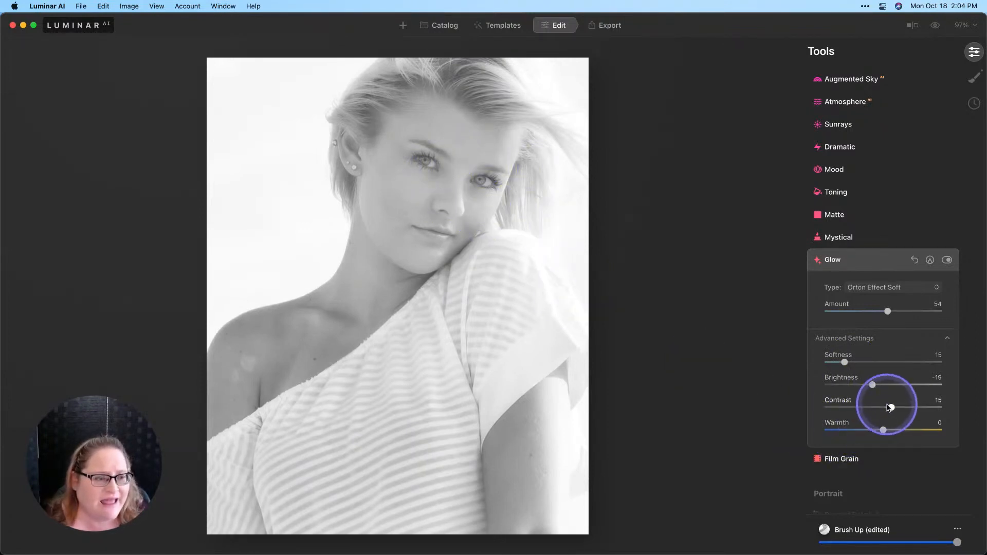
{"action": "left_click_drag", "start_coordinate": [895, 409], "coordinate": [900, 409]}
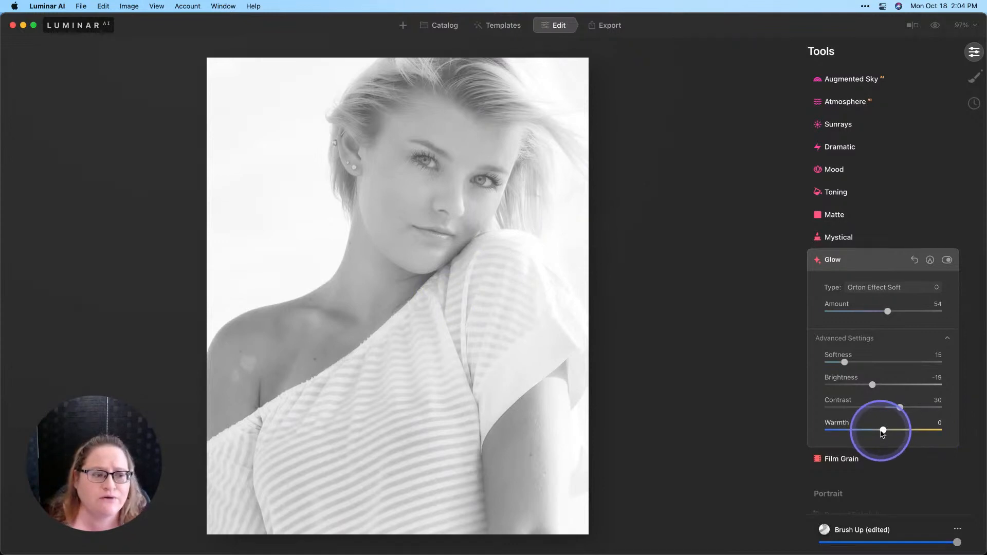
{"action": "mouse_move", "coordinate": [882, 431]}
{"action": "left_mouse_down"}
{"action": "mouse_move", "coordinate": [955, 427]}
{"action": "mouse_move", "coordinate": [901, 435]}
{"action": "left_mouse_up"}
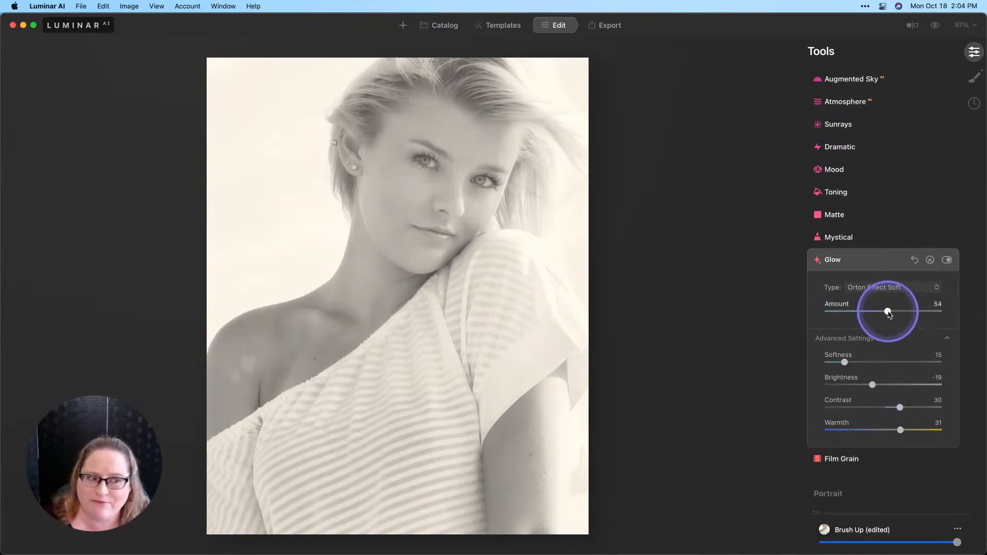
Step: Compare the photo with and without the Glow effect, and lower the Glow amount to 36
{"action": "left_click", "coordinate": [948, 261]}
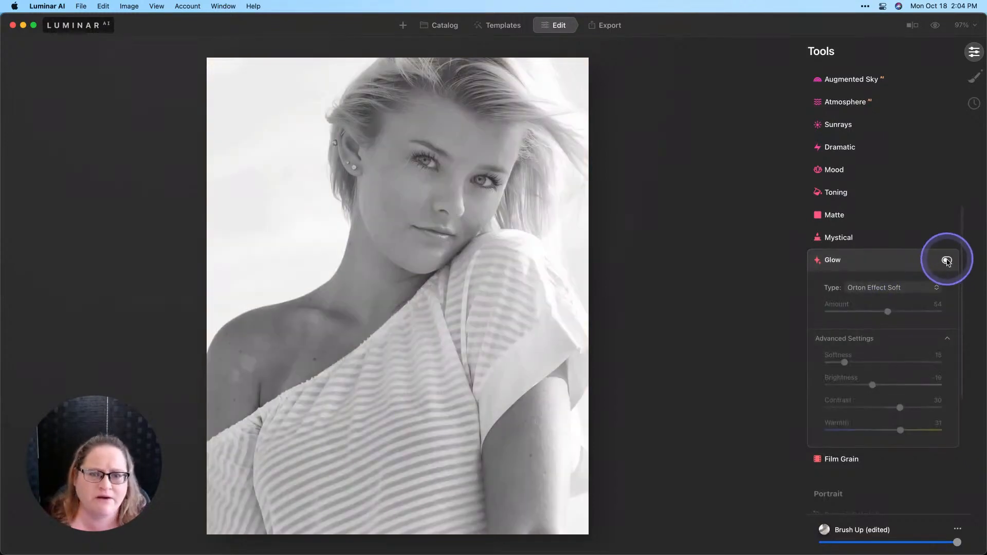
{"action": "left_click", "coordinate": [948, 261]}
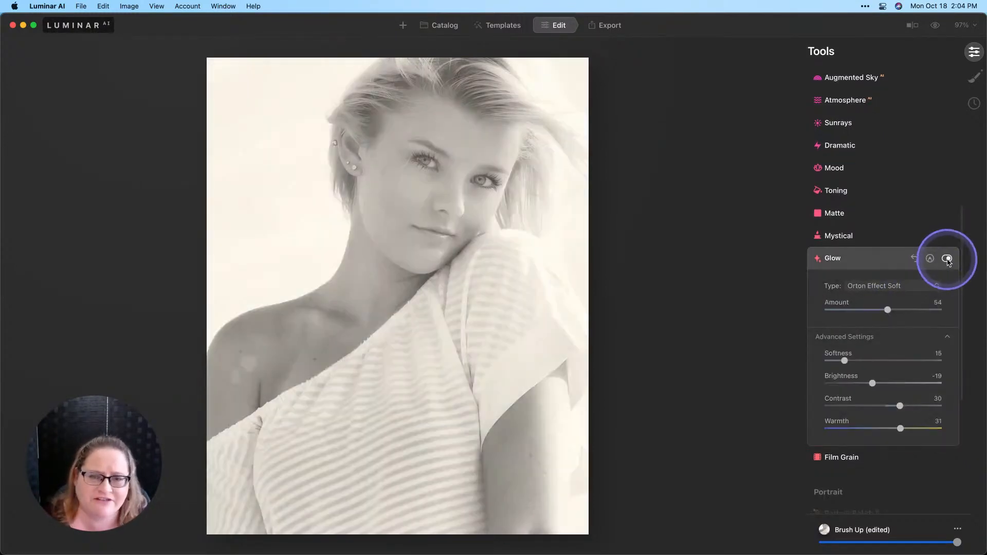
{"action": "left_click_drag", "start_coordinate": [887, 310], "coordinate": [868, 313]}
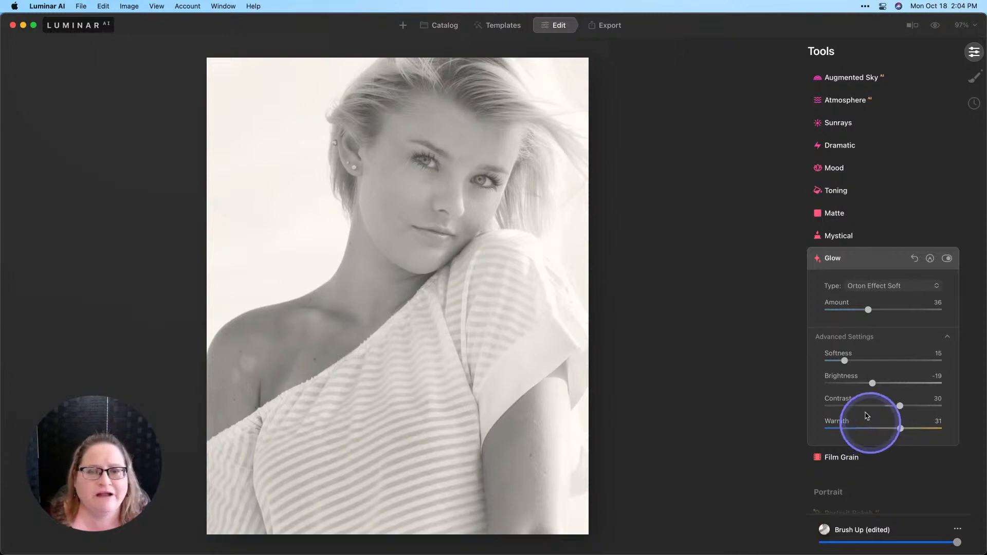
Step: Lower the Light tool's Highlights to -14 while checking the clipping overlay, and hide the overlay
{"action": "key", "text": "j"}
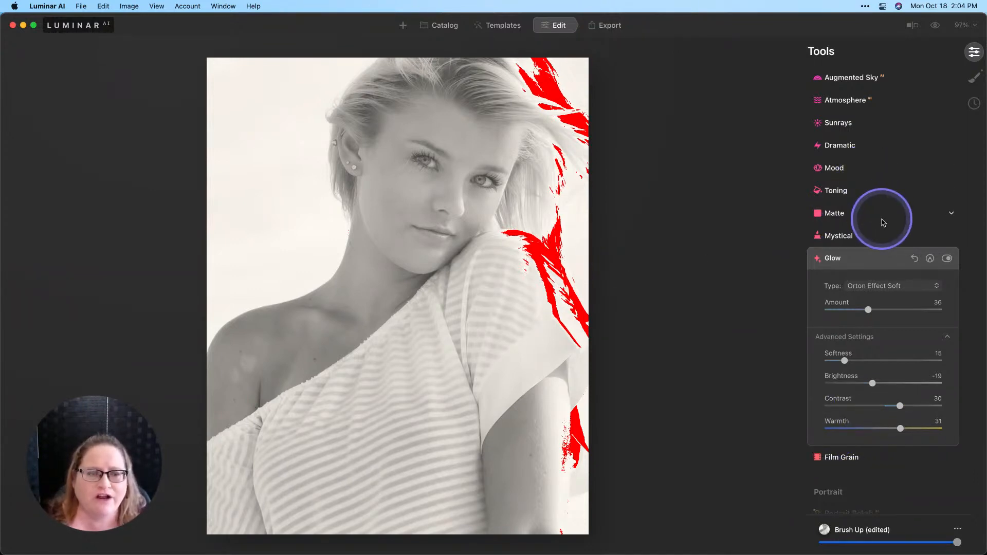
{"action": "scroll", "coordinate": [883, 223], "scroll_direction": "up", "scroll_amount": 10}
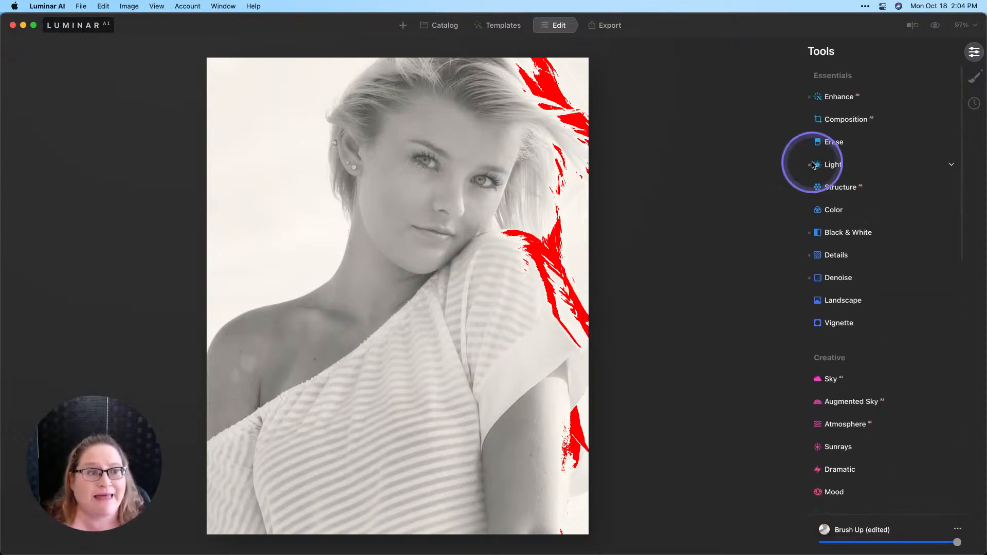
{"action": "left_click", "coordinate": [813, 166]}
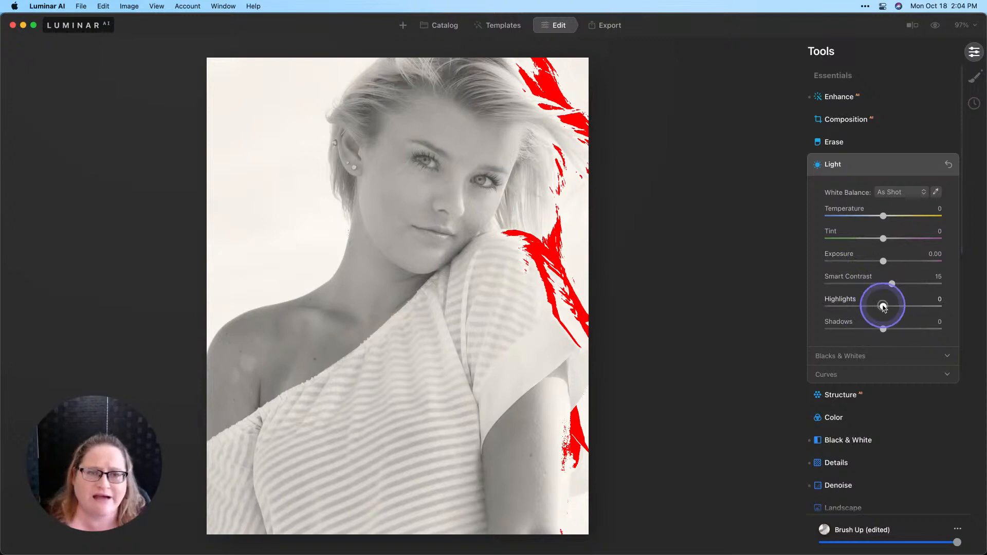
{"action": "left_click_drag", "start_coordinate": [884, 307], "coordinate": [874, 307]}
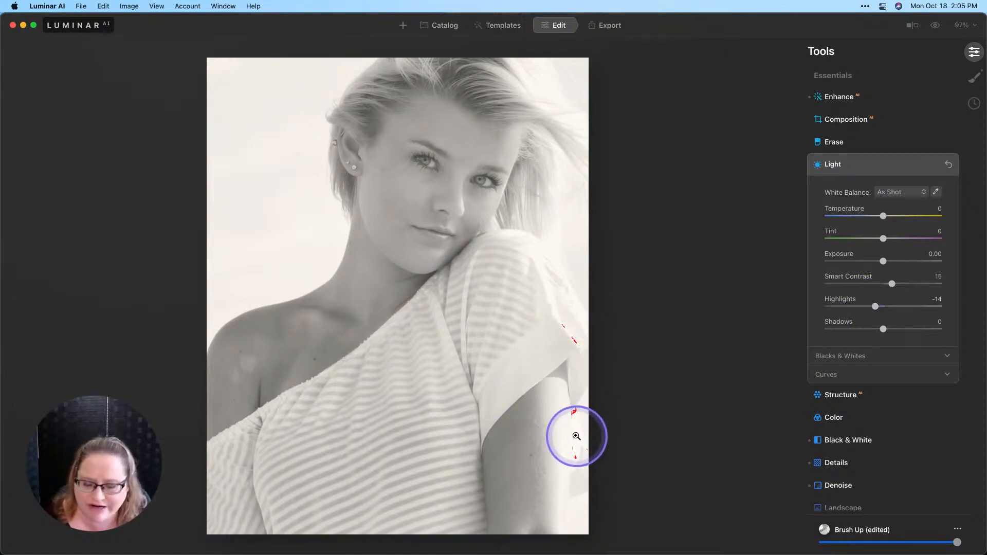
{"action": "key", "text": "j"}
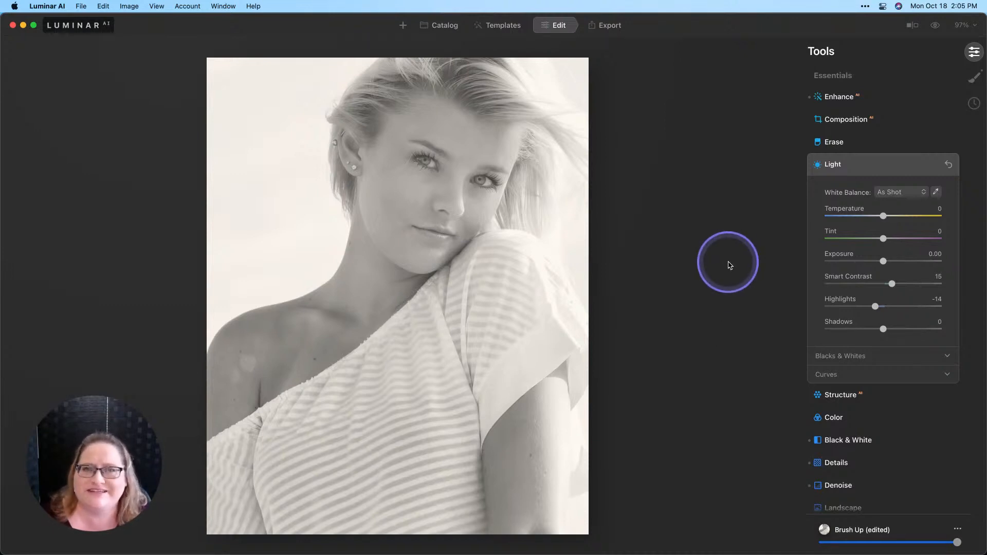
Step: Compare the edited portrait with the original image
{"action": "left_click", "coordinate": [935, 25]}
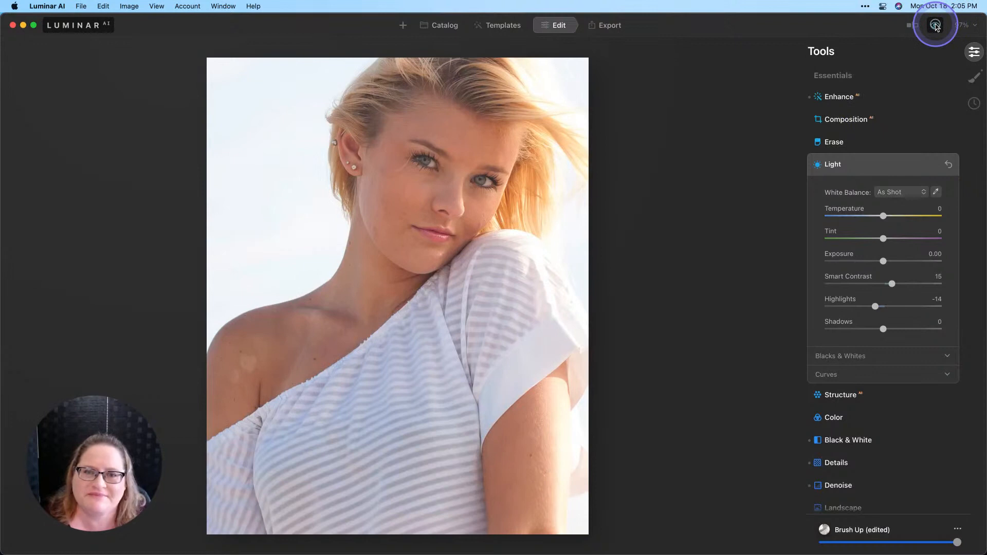
{"action": "left_click", "coordinate": [935, 25]}
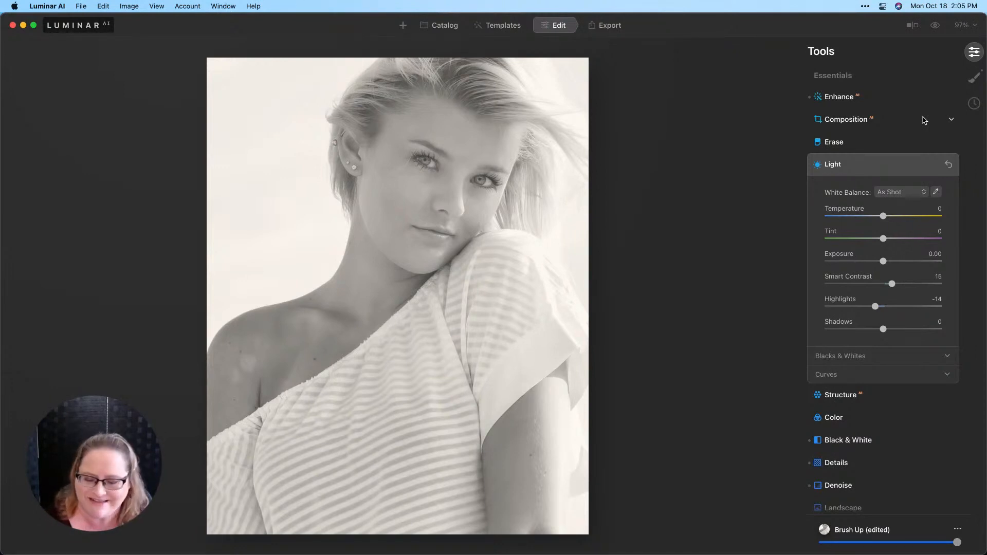
{"action": "key", "text": "super+6"}
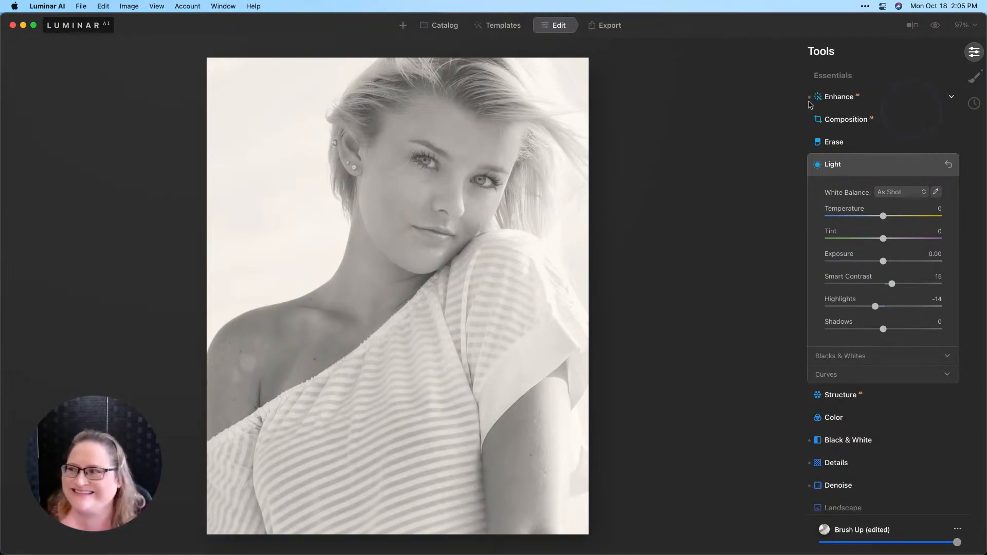
{"action": "key", "text": "super+6"}
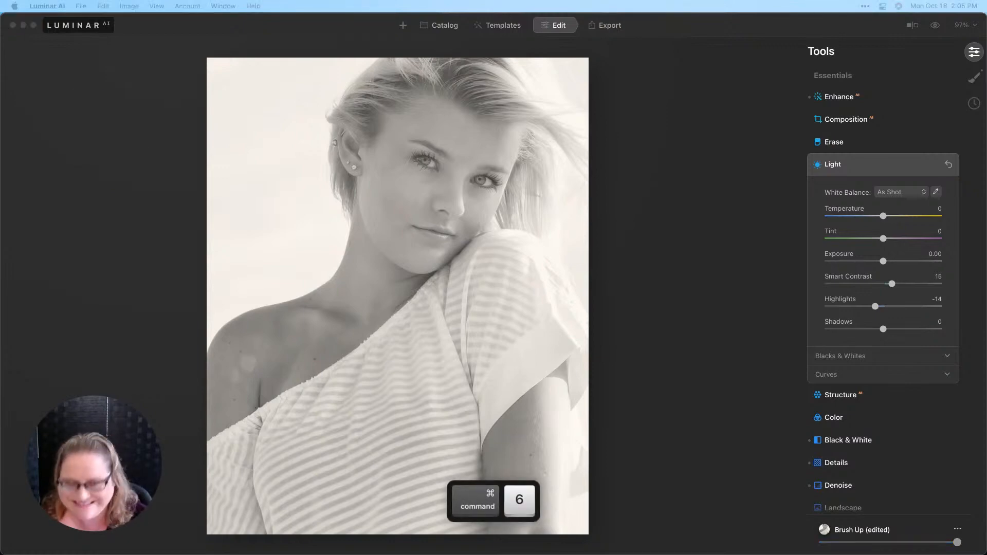